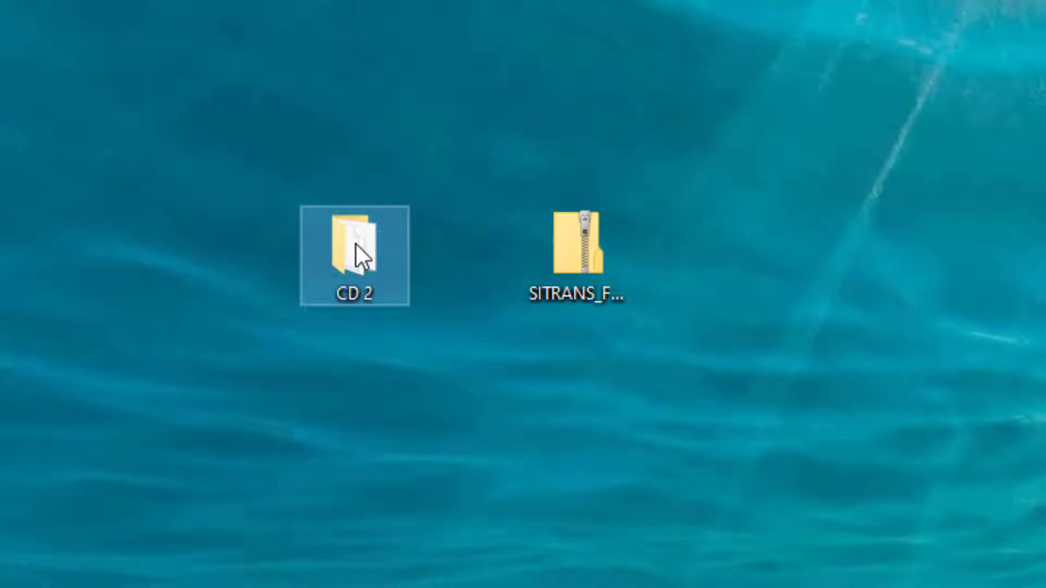
# Step: Open the Siemens Industry Online Support home page from the 'siemens sios' Google results
pyautogui.moveTo(356, 243)
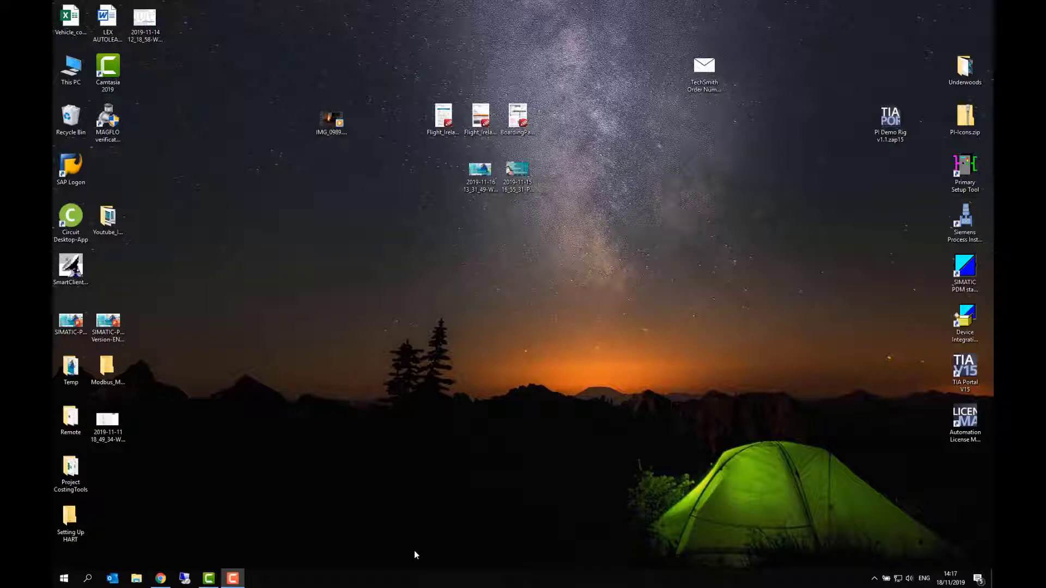
pyautogui.click(160, 580)
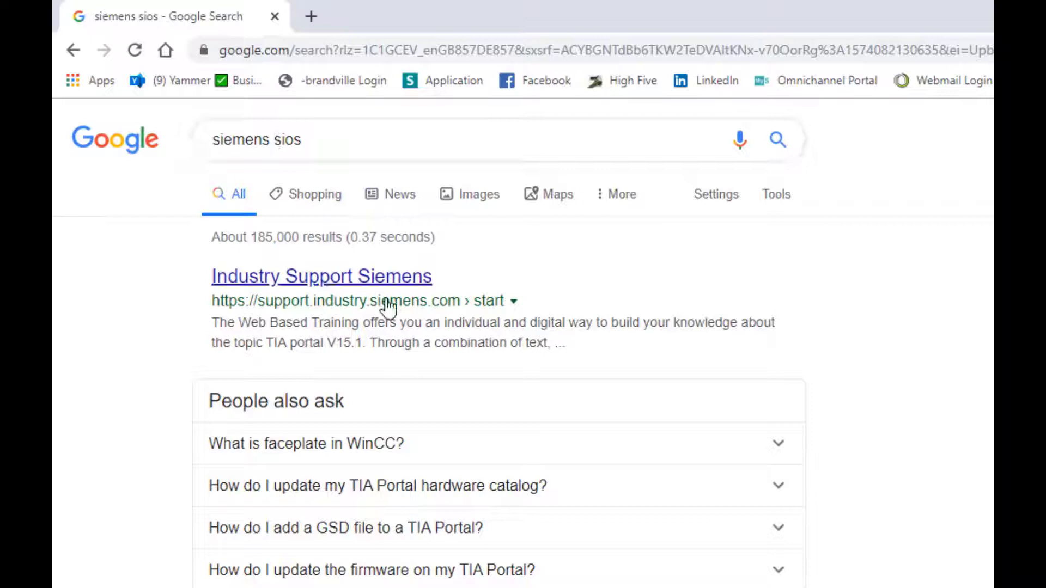
pyautogui.click(348, 283)
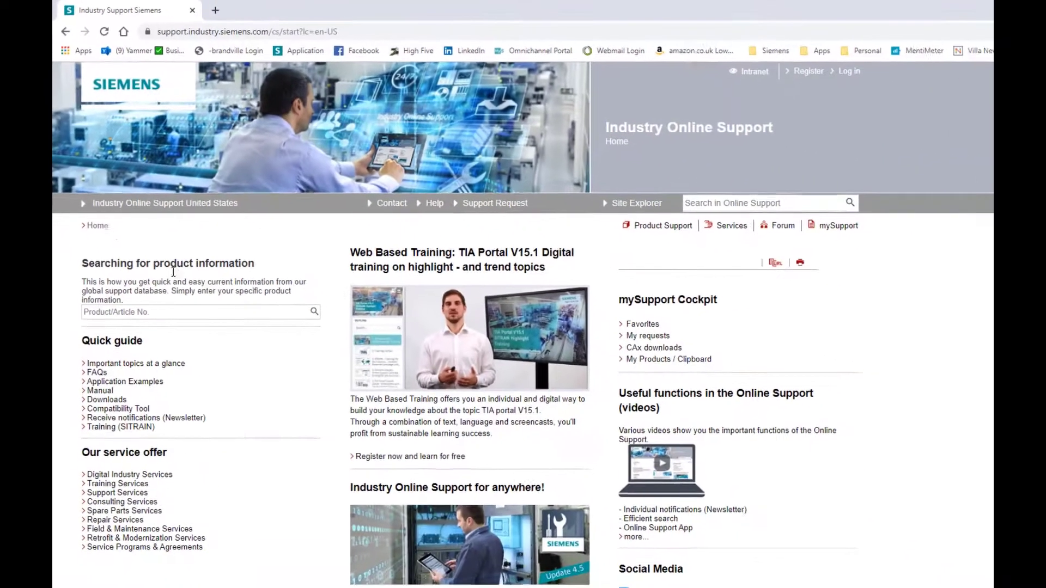
# Step: Filter Product Support through Automation Technology > Process Instrumentation > SITRANS F > SITRANS F C to SITRANS FCT030
pyautogui.moveTo(137, 362)
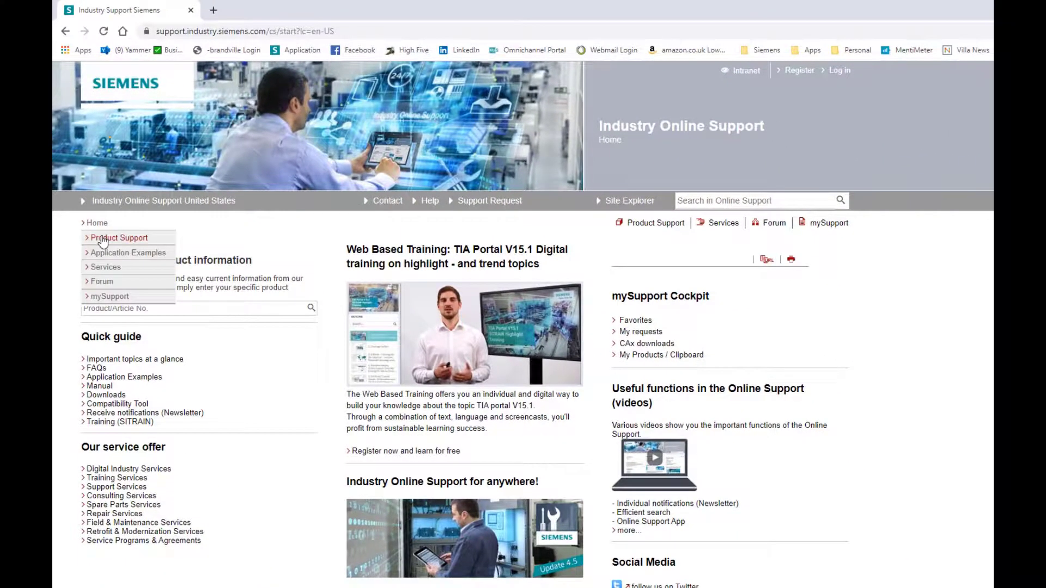
pyautogui.click(103, 240)
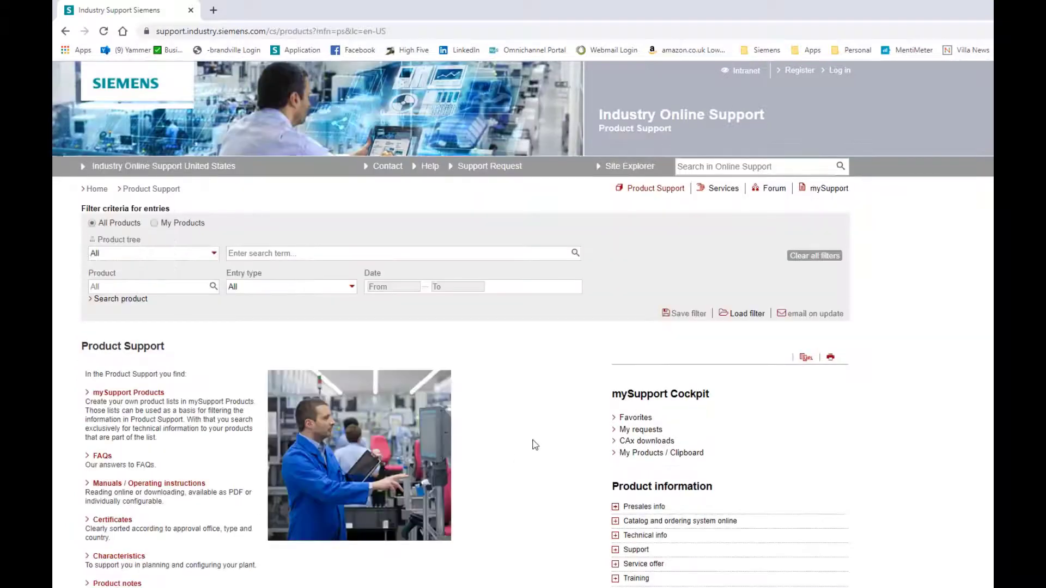
pyautogui.click(215, 254)
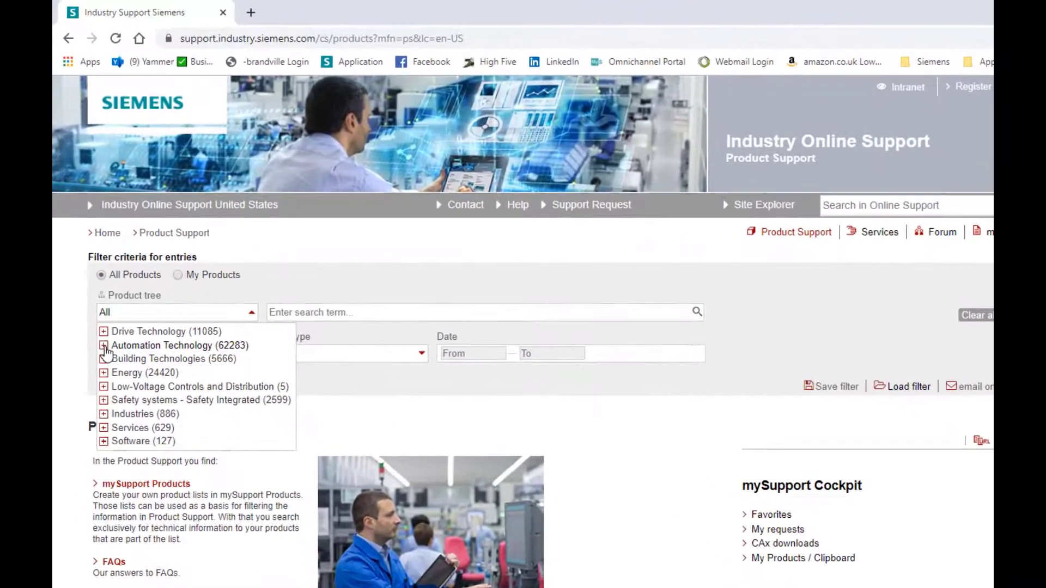
pyautogui.click(104, 345)
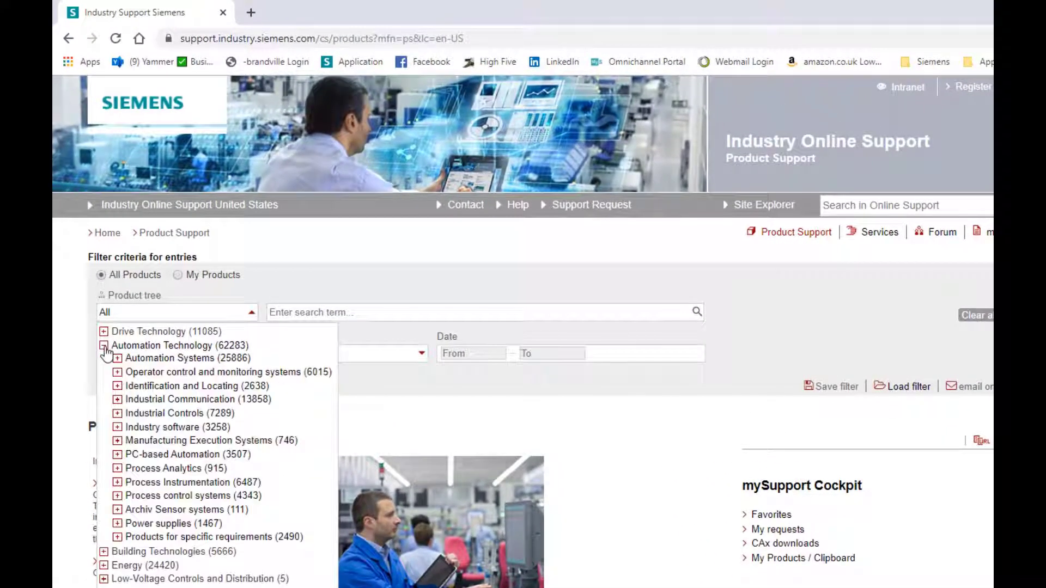
pyautogui.click(117, 483)
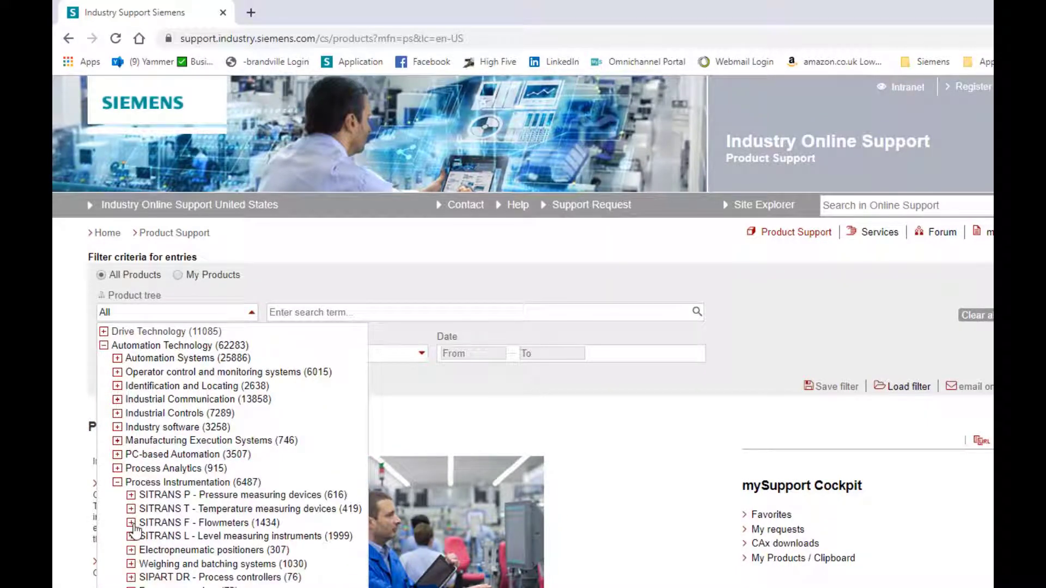
pyautogui.click(132, 523)
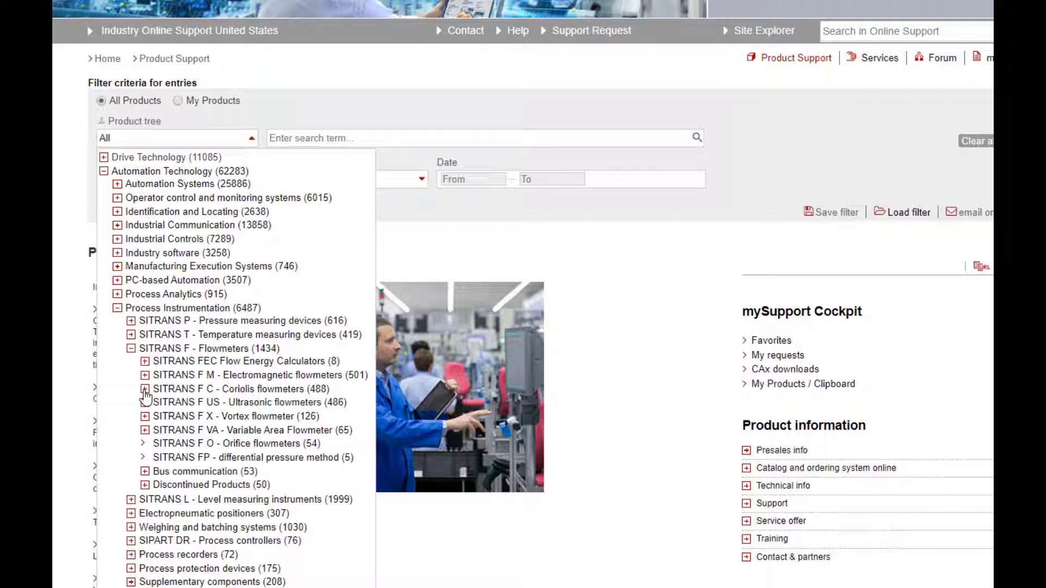
pyautogui.click(145, 389)
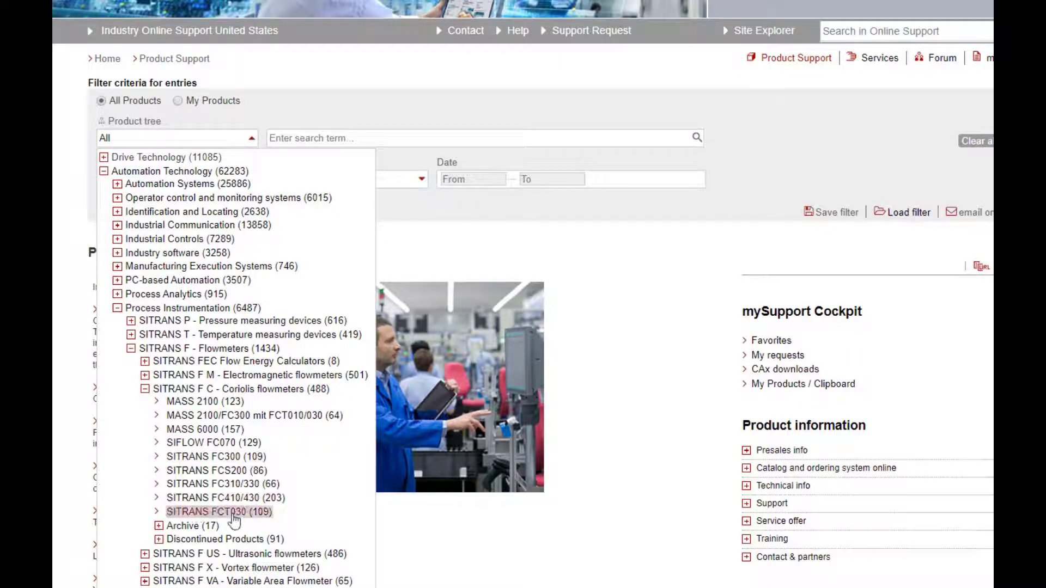
pyautogui.click(235, 512)
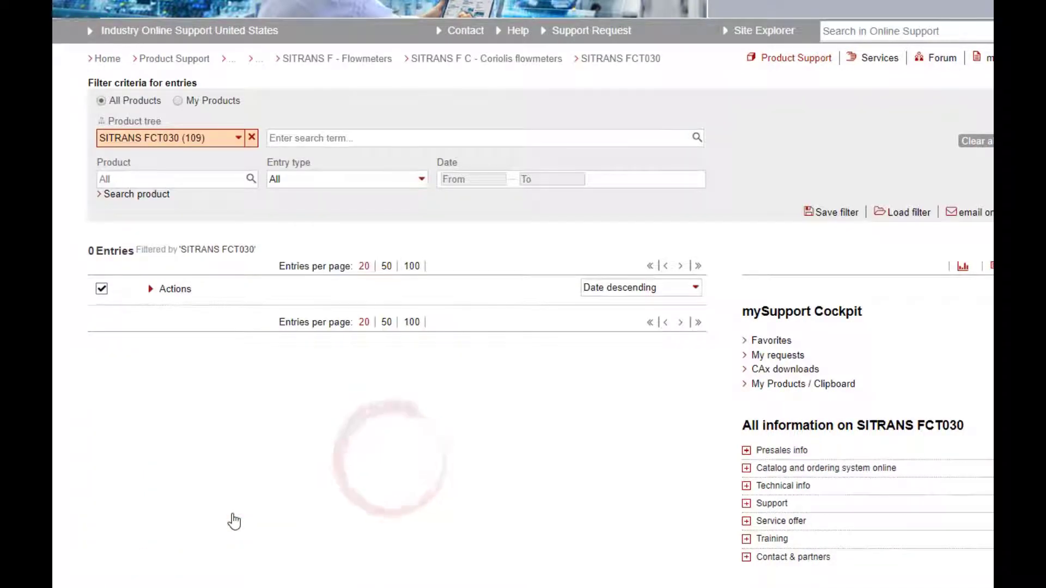
# Step: Show only Download entries and download SITRANS_FC430_HA_DD_PDM_4_00_00_00.zip from the FC430 HART PDM EDD entry
pyautogui.click(422, 179)
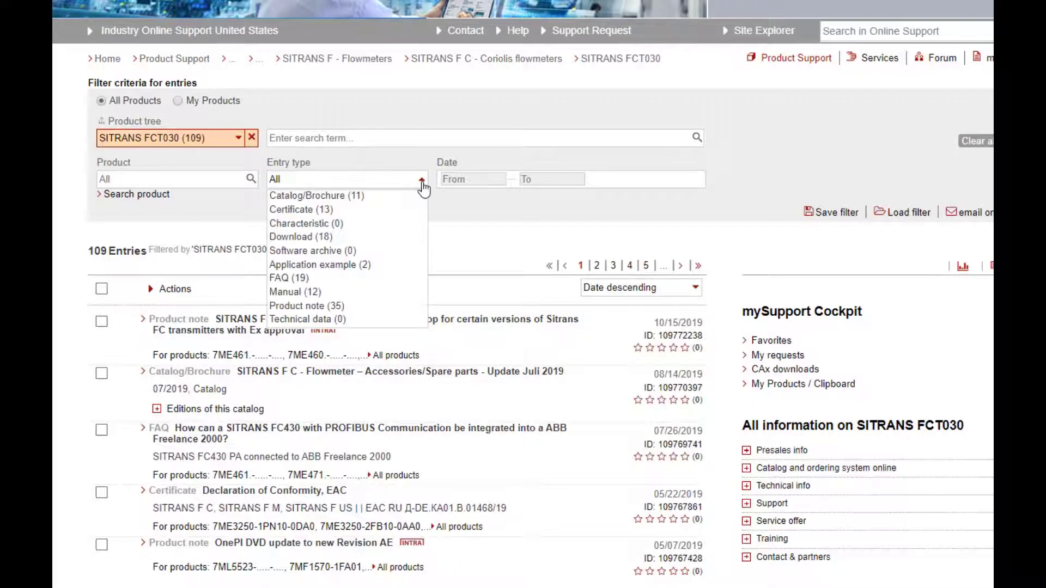
pyautogui.click(300, 238)
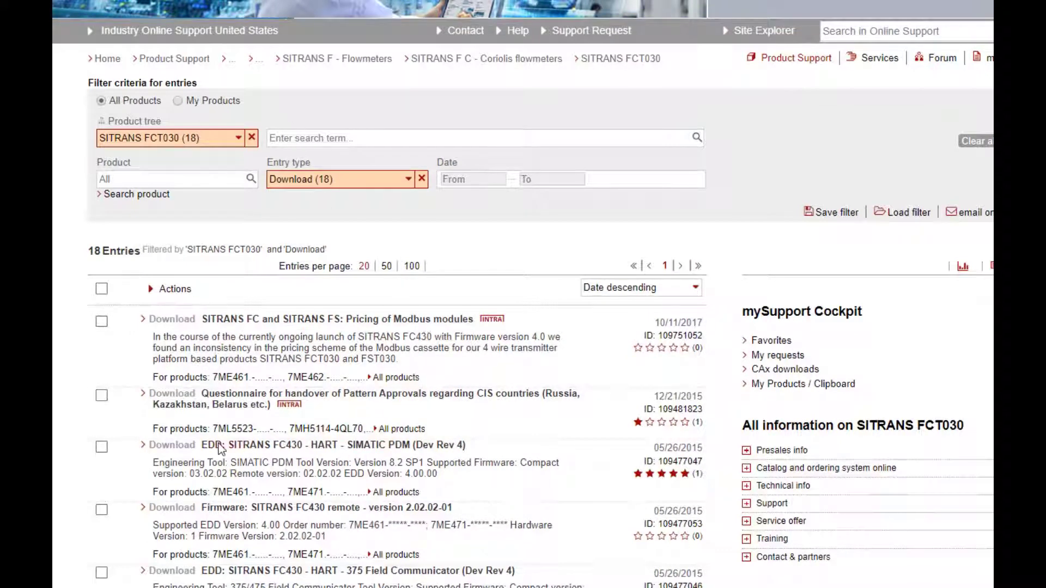
pyautogui.click(305, 446)
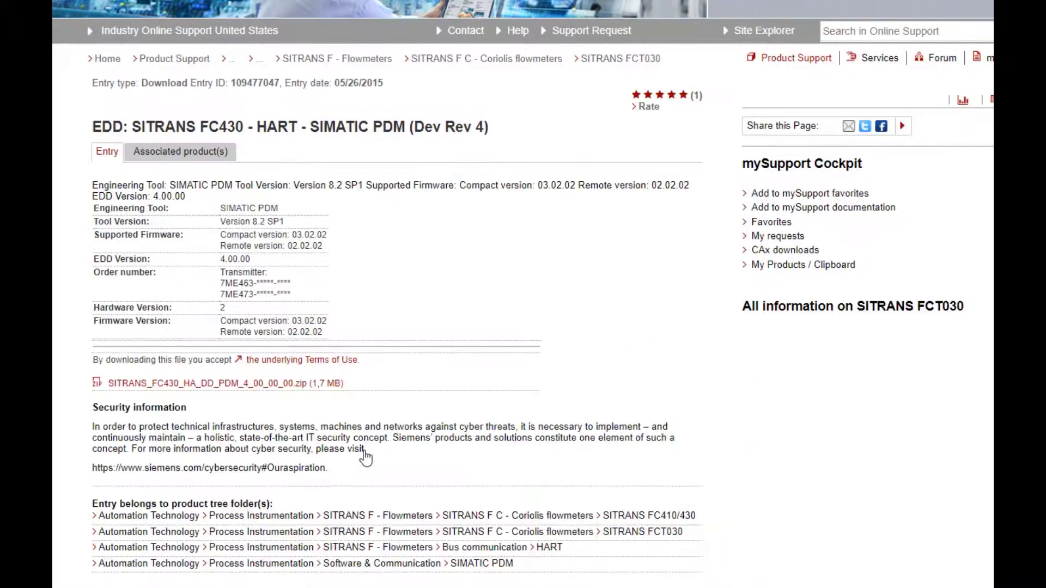
pyautogui.click(159, 384)
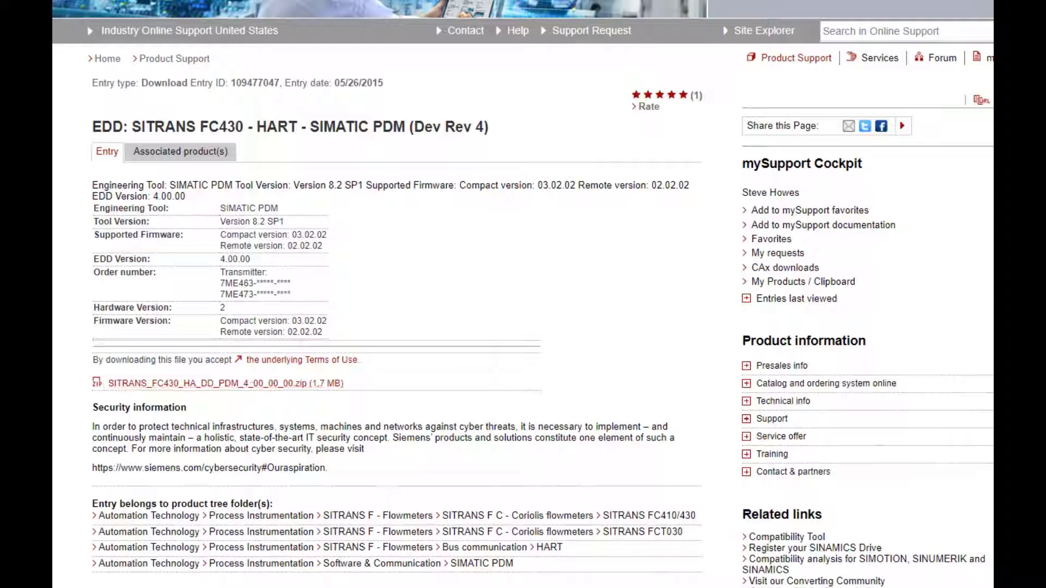
pyautogui.scroll(-2, 253, 389)
pyautogui.click(204, 519)
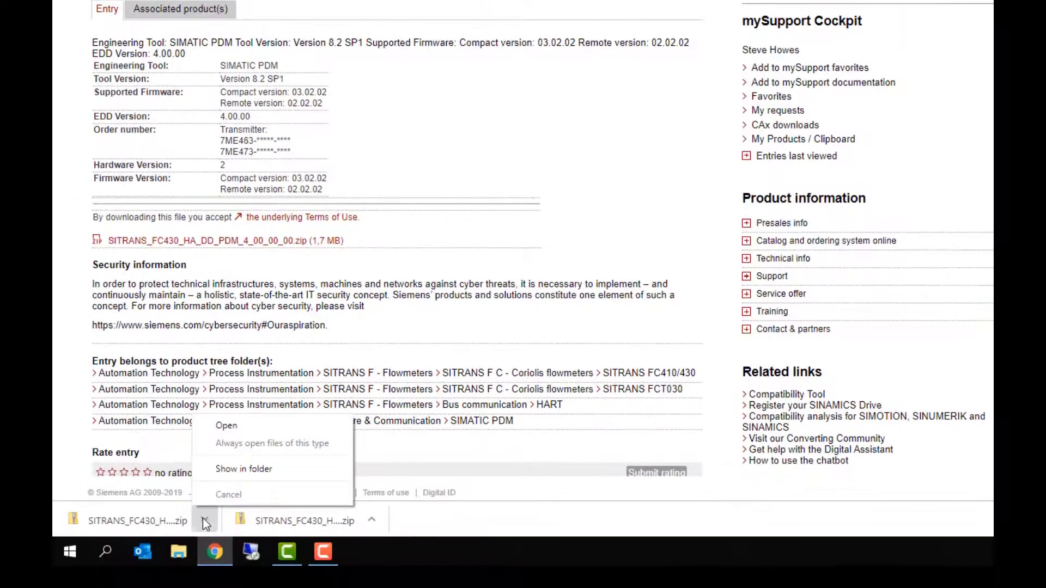
# Step: Locate the FC430 EDD zip in Downloads, then select its 1.69 MB copy beside CD 2 on the desktop
pyautogui.click(253, 469)
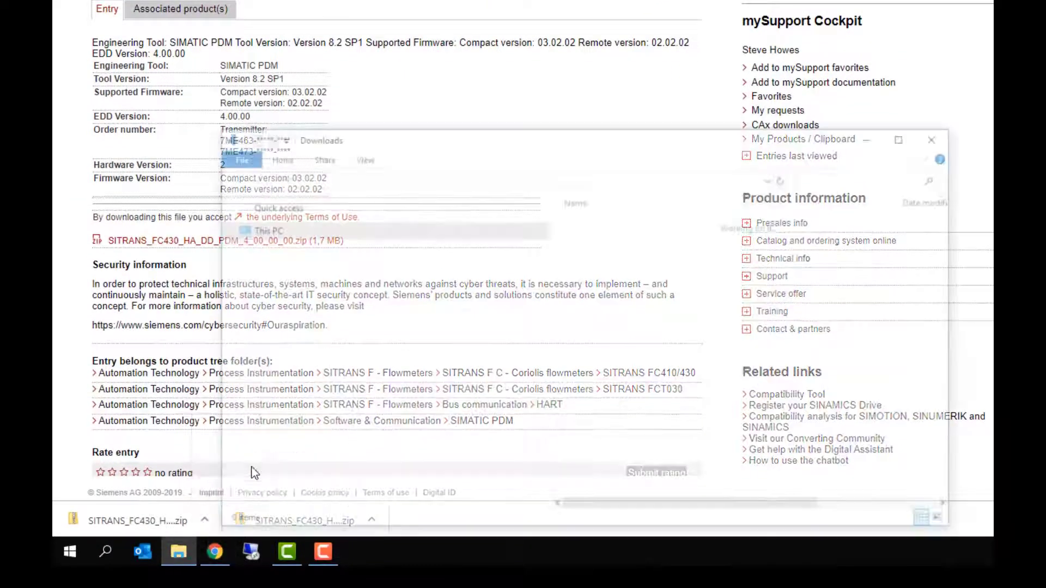
pyautogui.moveTo(664, 138); pyautogui.dragTo(615, 0)
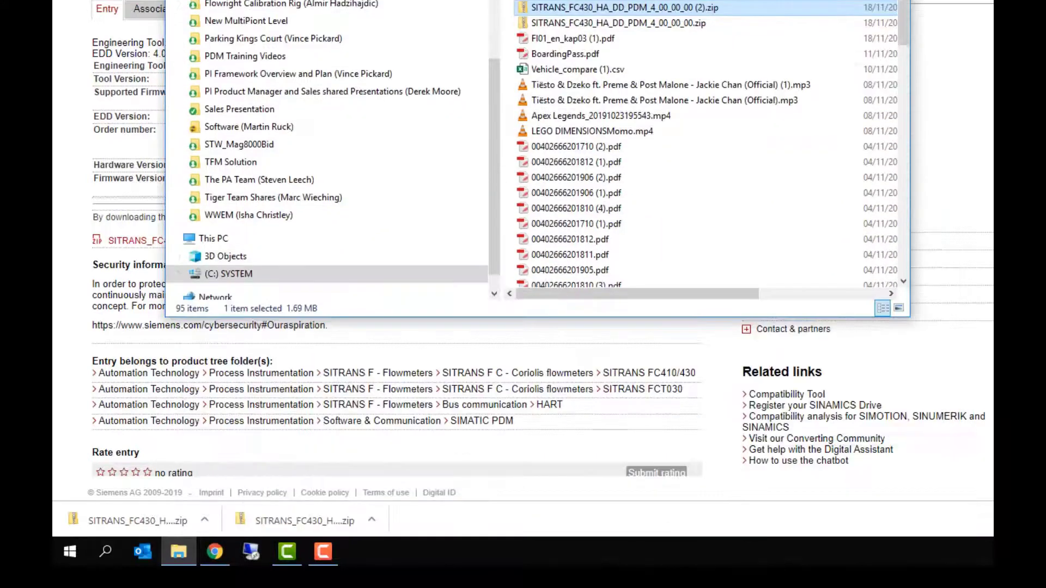
pyautogui.click(681, 23)
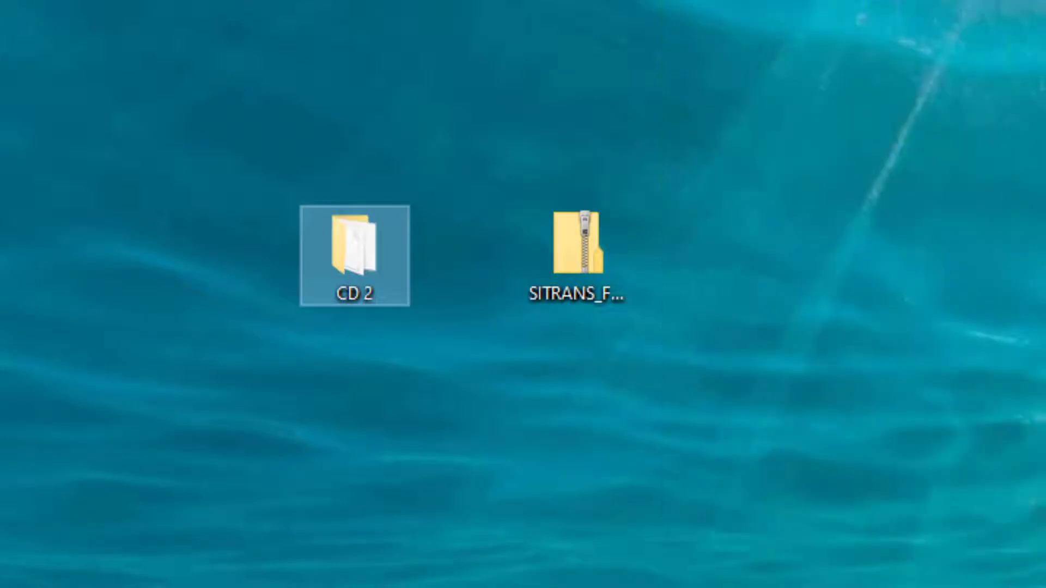
pyautogui.moveTo(580, 287)
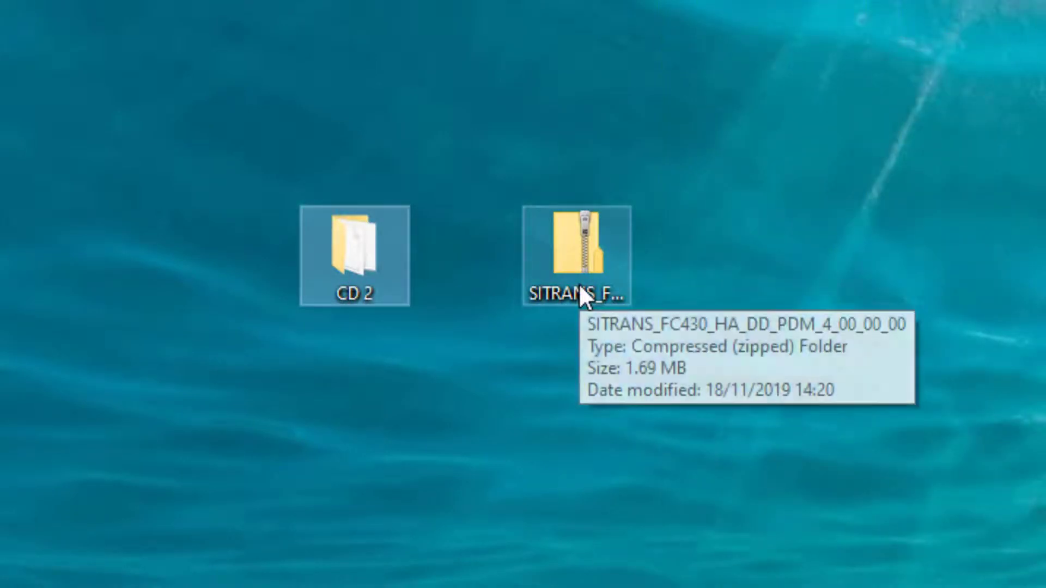
pyautogui.click(574, 210)
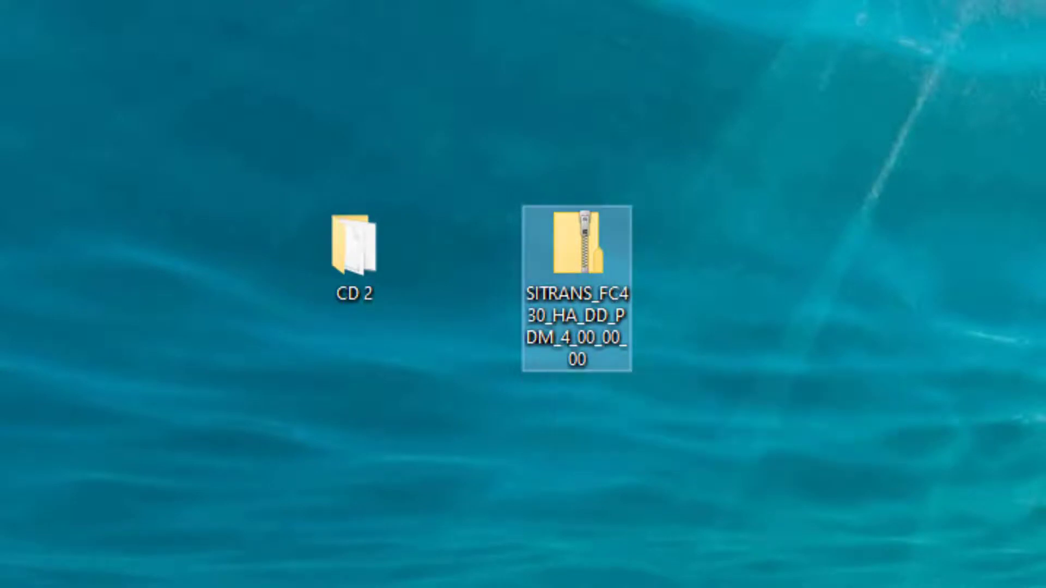
# Step: Launch Device Integration Manager, accept the license agreement, and move the window right to uncover the desktop
pyautogui.click(40, 413)
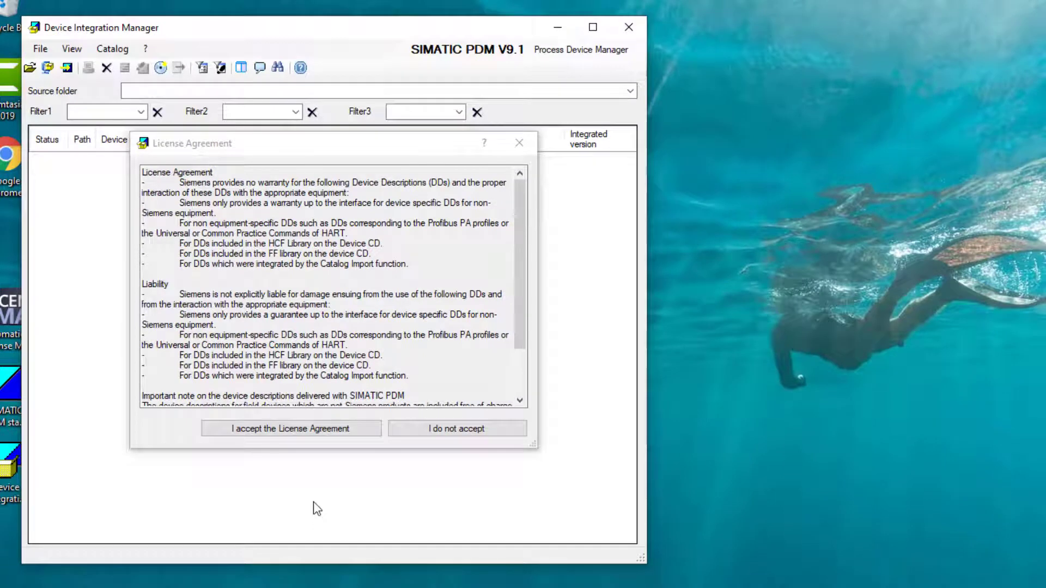
pyautogui.click(268, 433)
pyautogui.click(268, 430)
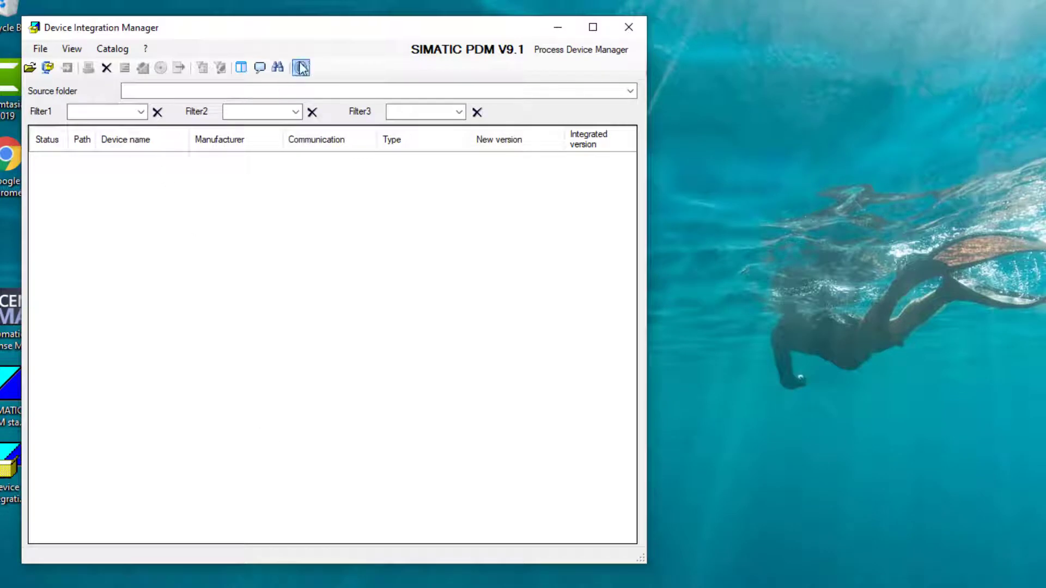
pyautogui.moveTo(310, 31); pyautogui.dragTo(827, 30)
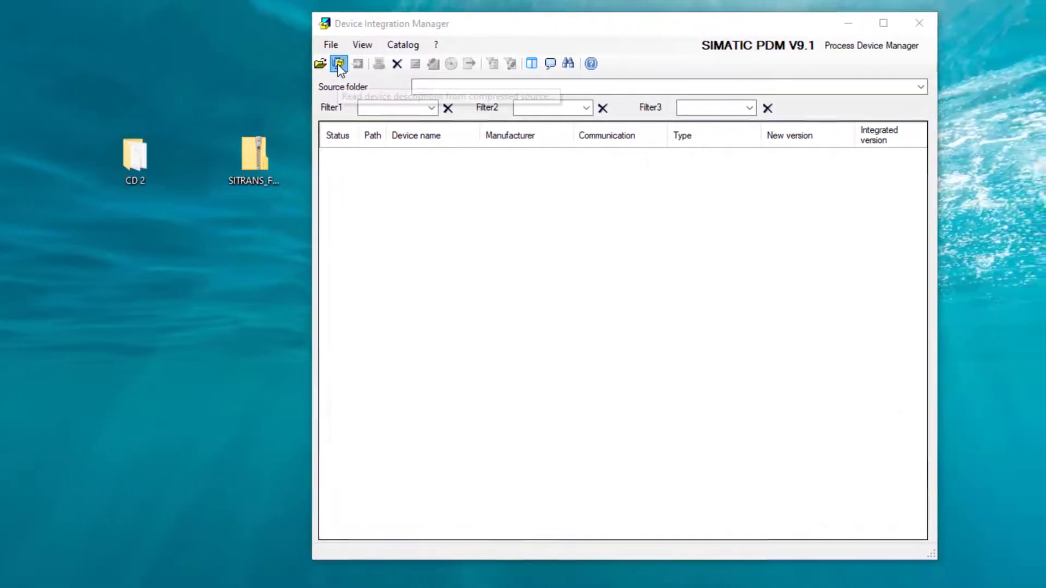
# Step: Read device descriptions from the desktop SITRANS_FC430 zip, listing FC430 Dev Rev 4 as not integrated
pyautogui.click(338, 64)
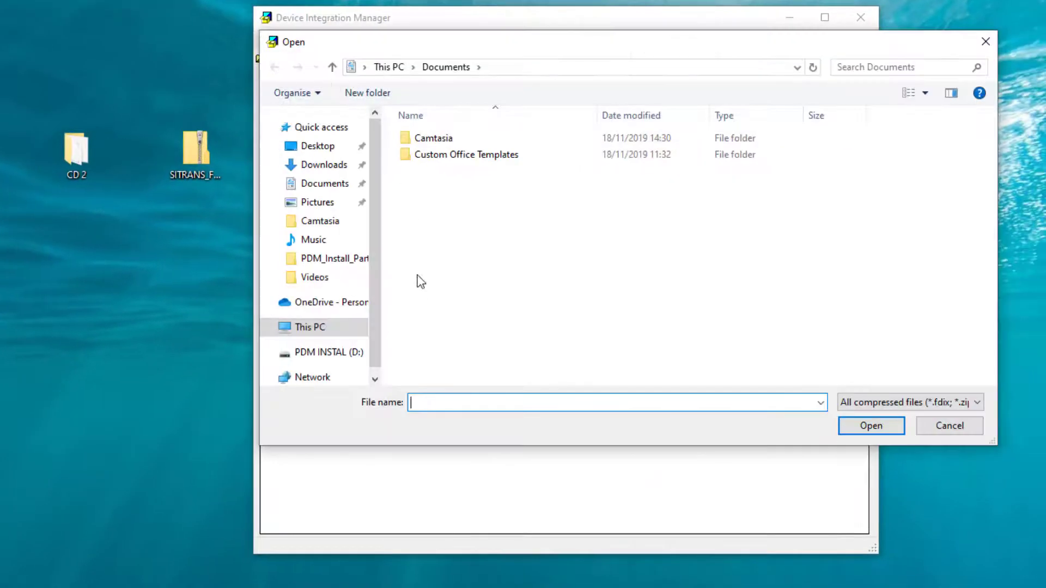
pyautogui.click(318, 148)
pyautogui.click(465, 173)
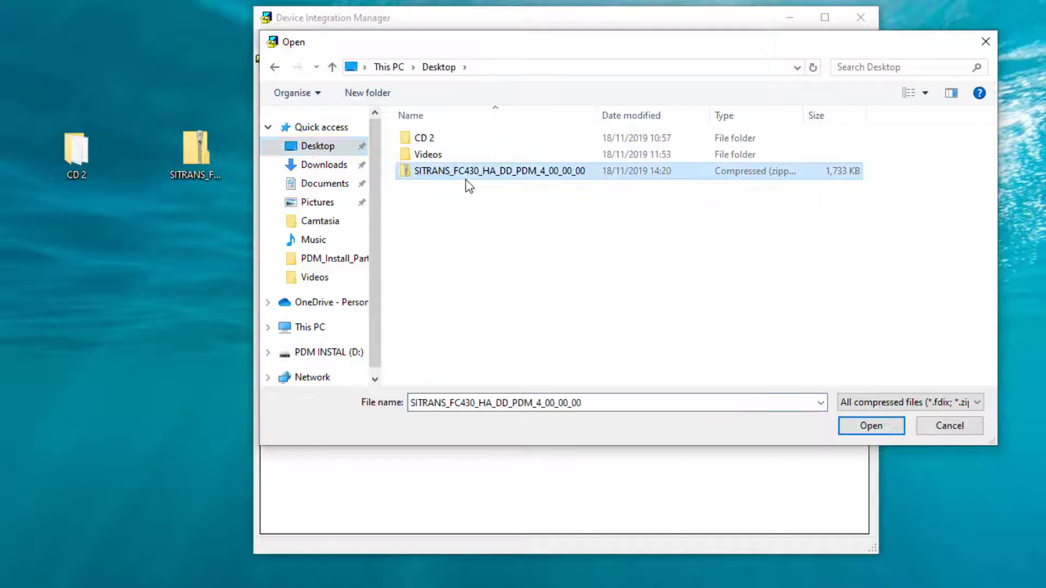
pyautogui.click(866, 427)
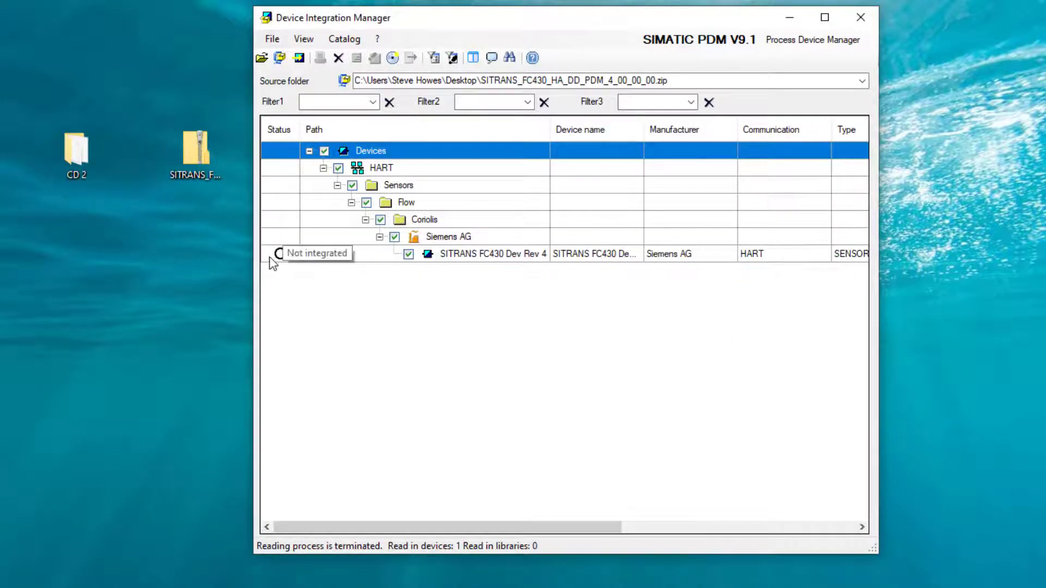
# Step: Integrate SITRANS FC430 Dev Rev 4 until it shows a green OK tick, then close the tool
pyautogui.moveTo(278, 263)
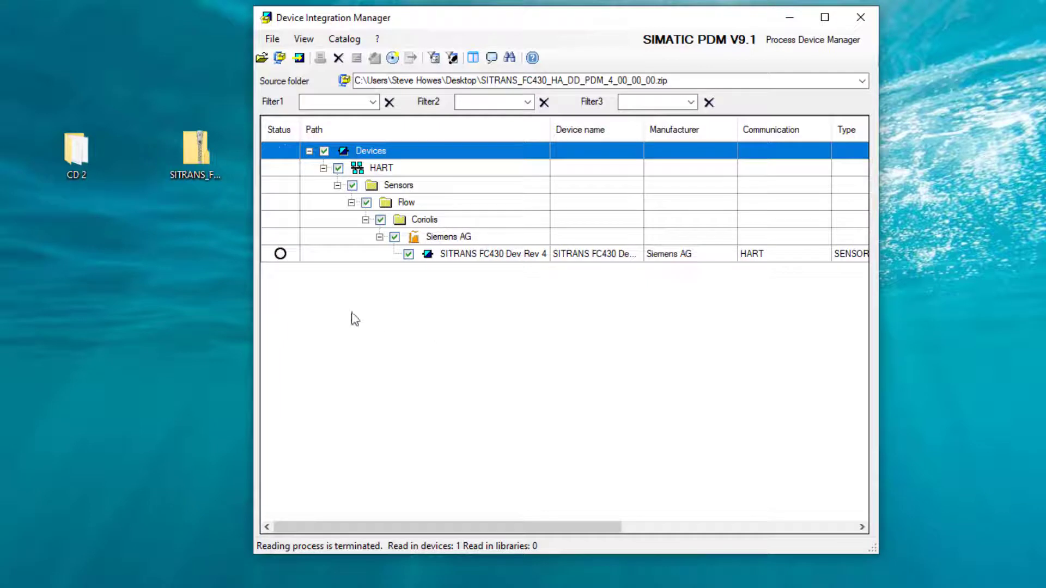
pyautogui.click(299, 60)
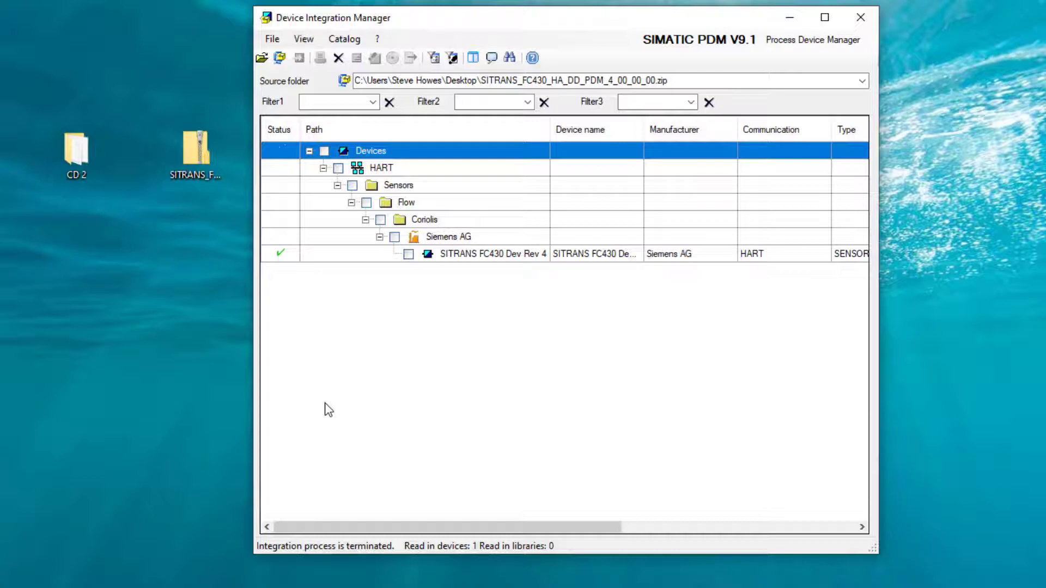
pyautogui.click(861, 18)
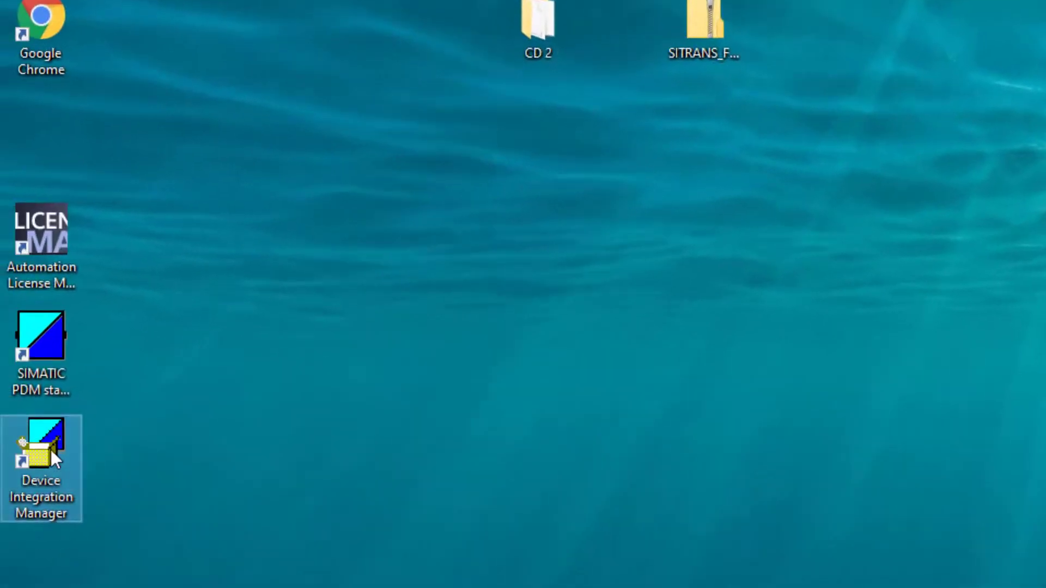
# Step: Relaunch the tool, accept the license, and read the desktop CD 2 folder's 3541 device descriptions
pyautogui.doubleClick(51, 446)
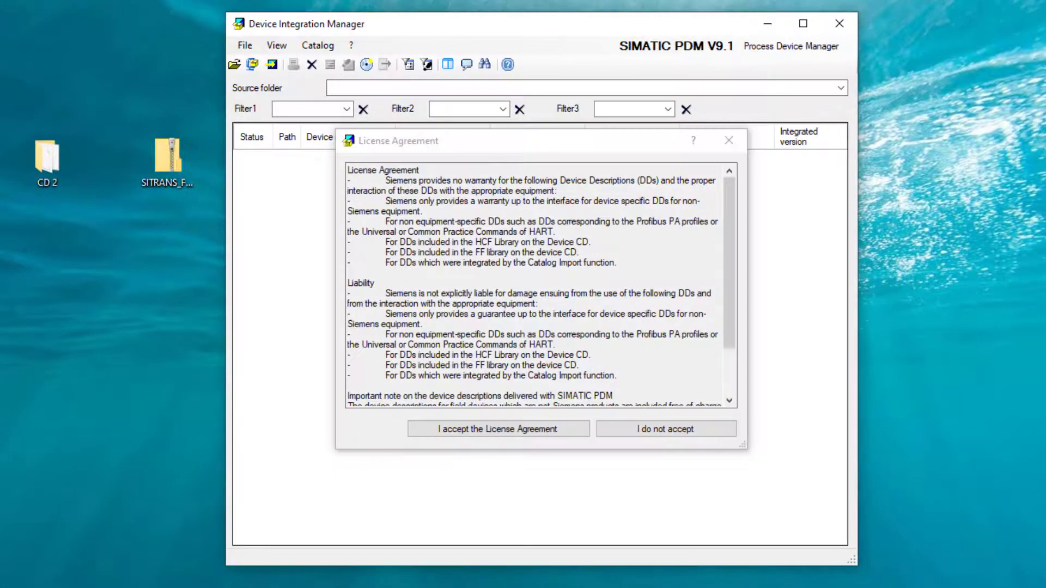
pyautogui.click(459, 433)
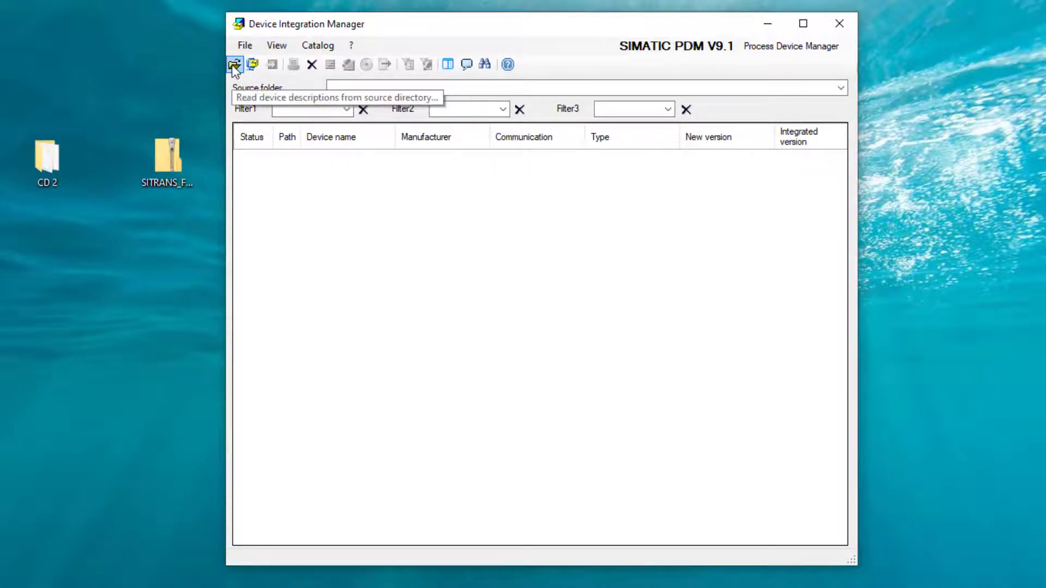
pyautogui.click(43, 174)
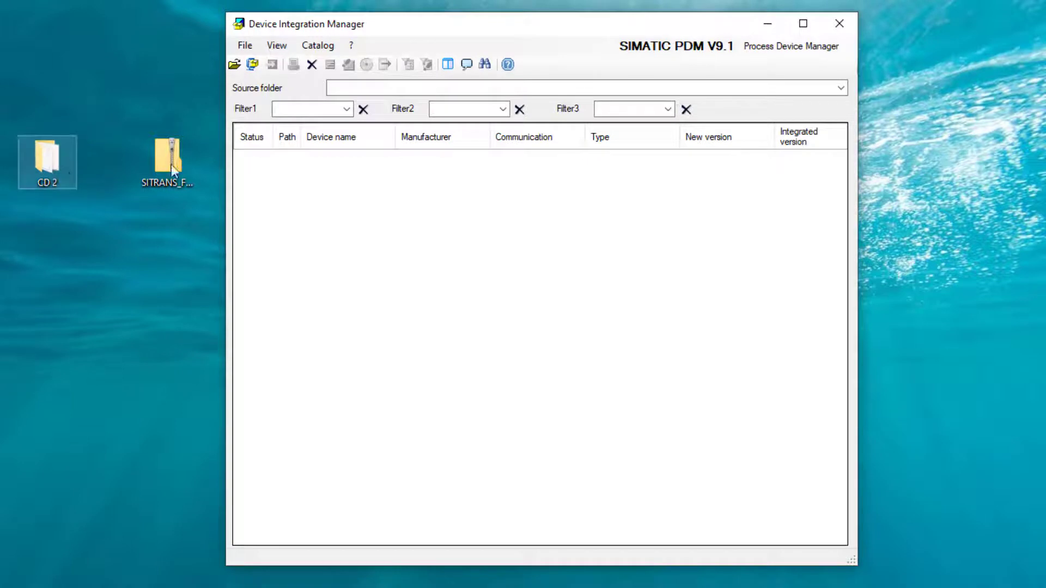
pyautogui.click(235, 64)
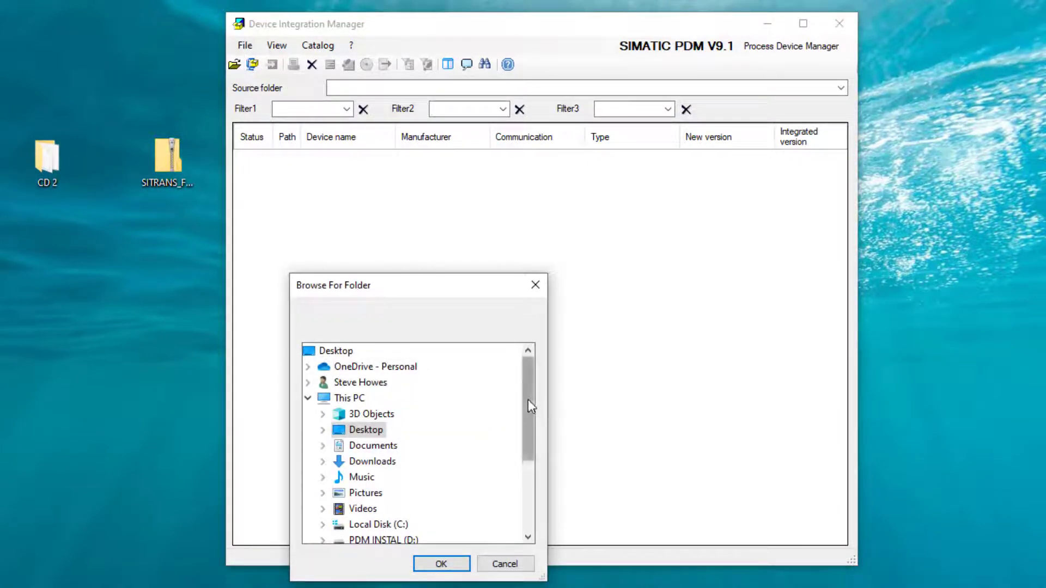
pyautogui.moveTo(528, 405); pyautogui.dragTo(534, 475)
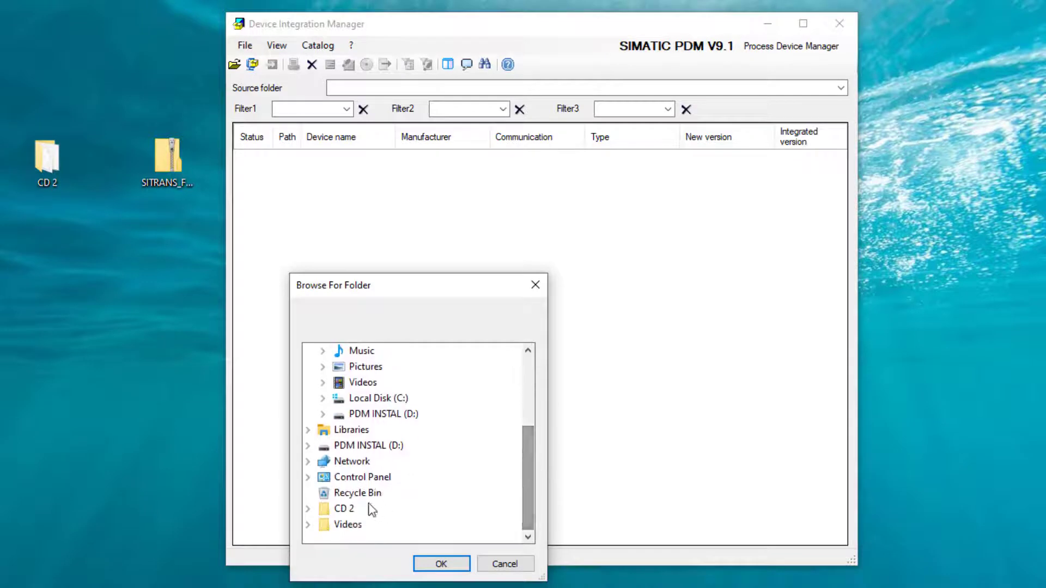
pyautogui.click(342, 508)
pyautogui.click(434, 561)
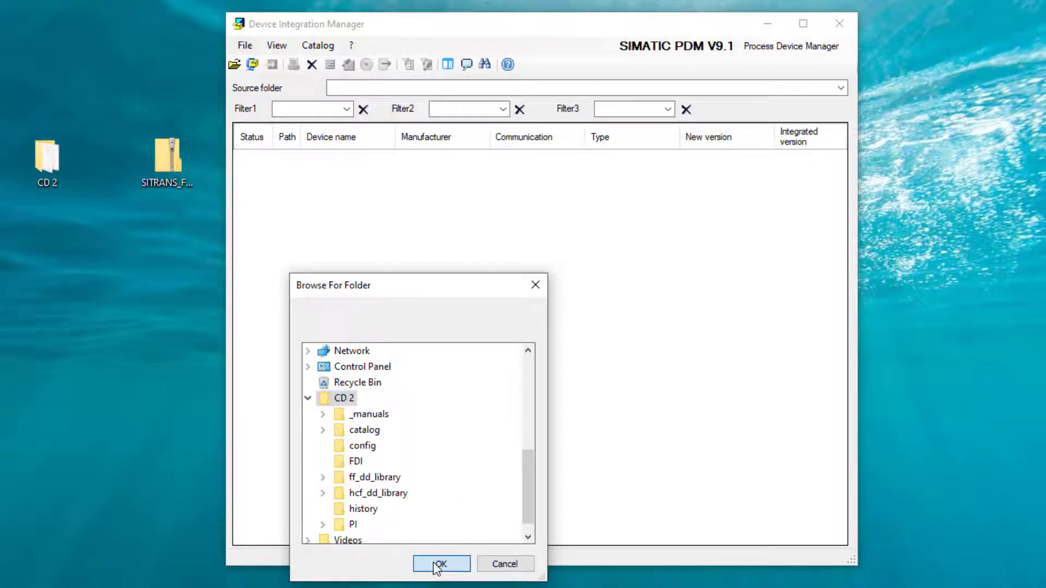
pyautogui.click(435, 563)
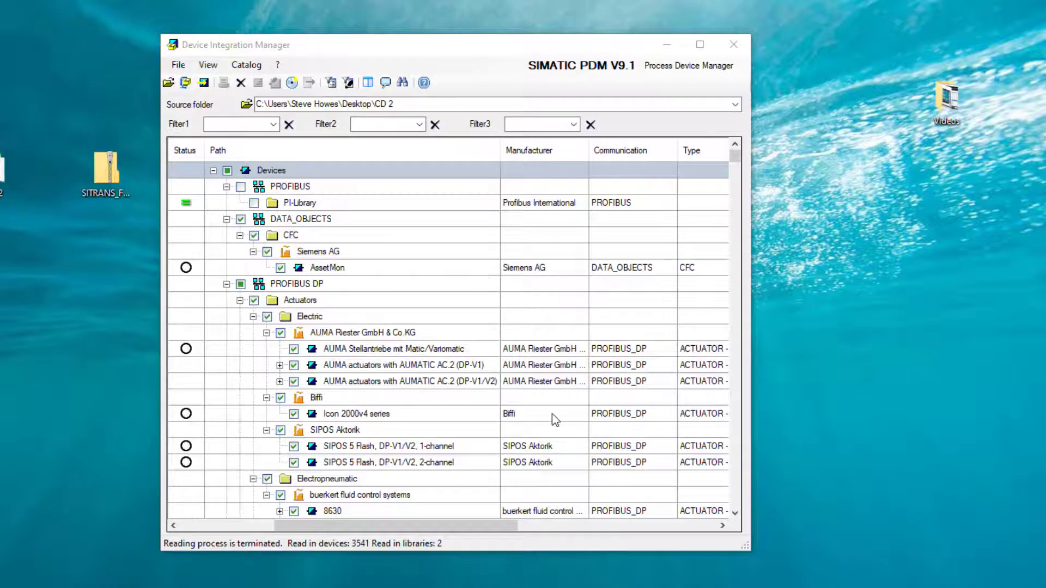
# Step: Widen the window to reveal the New version column and integrate all checked CD 2 descriptions
pyautogui.moveTo(752, 498); pyautogui.dragTo(873, 490)
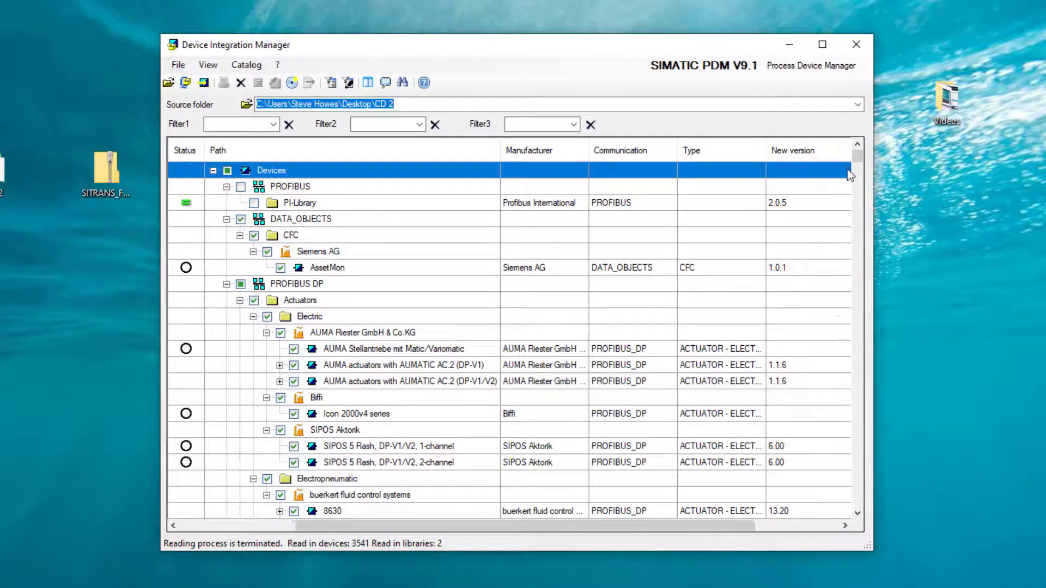
pyautogui.moveTo(856, 156)
pyautogui.mouseDown()
pyautogui.moveTo(858, 213)
pyautogui.moveTo(851, 142)
pyautogui.mouseUp()
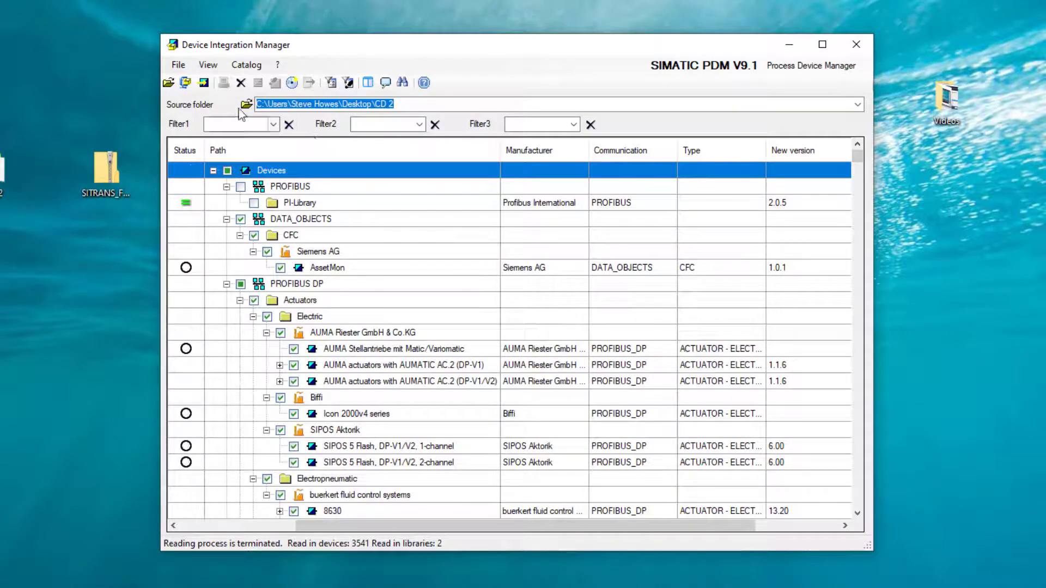
pyautogui.click(204, 86)
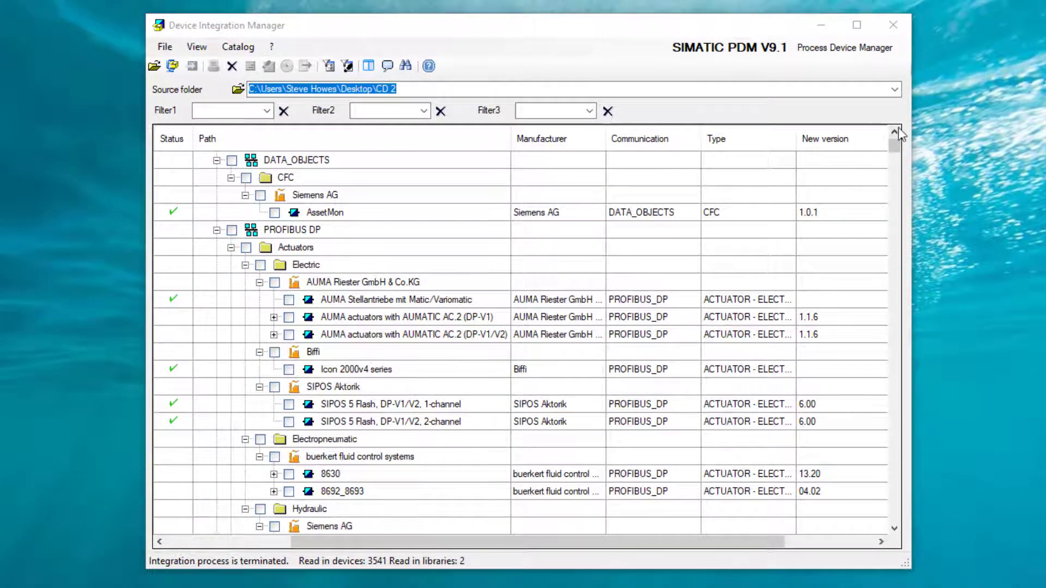
# Step: Scroll the device list back to the top to confirm the green integration ticks
pyautogui.moveTo(890, 145)
pyautogui.mouseDown()
pyautogui.moveTo(905, 308)
pyautogui.moveTo(891, 380)
pyautogui.moveTo(892, 528)
pyautogui.moveTo(884, 271)
pyautogui.moveTo(896, 132)
pyautogui.mouseUp()
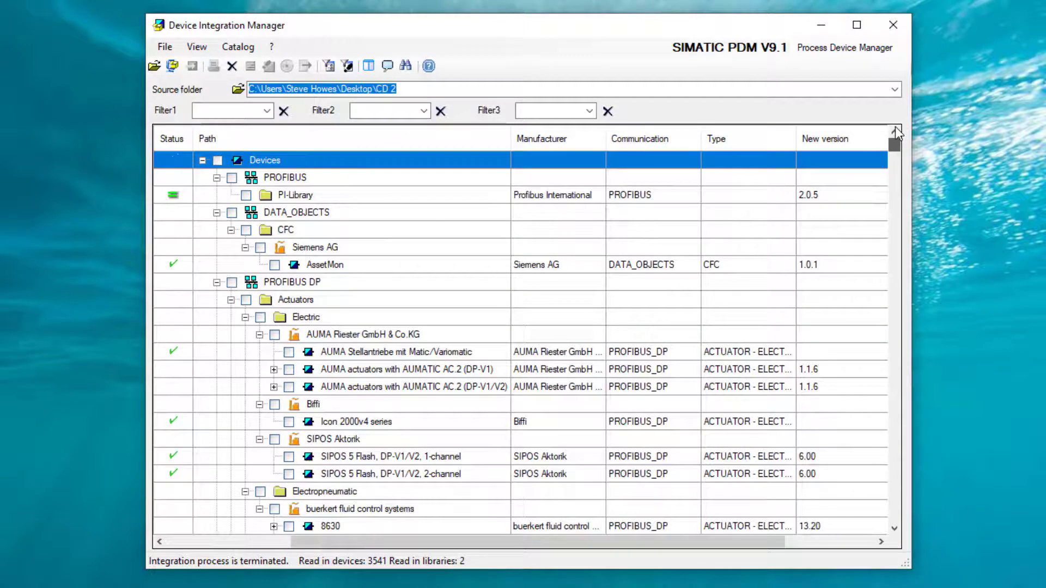